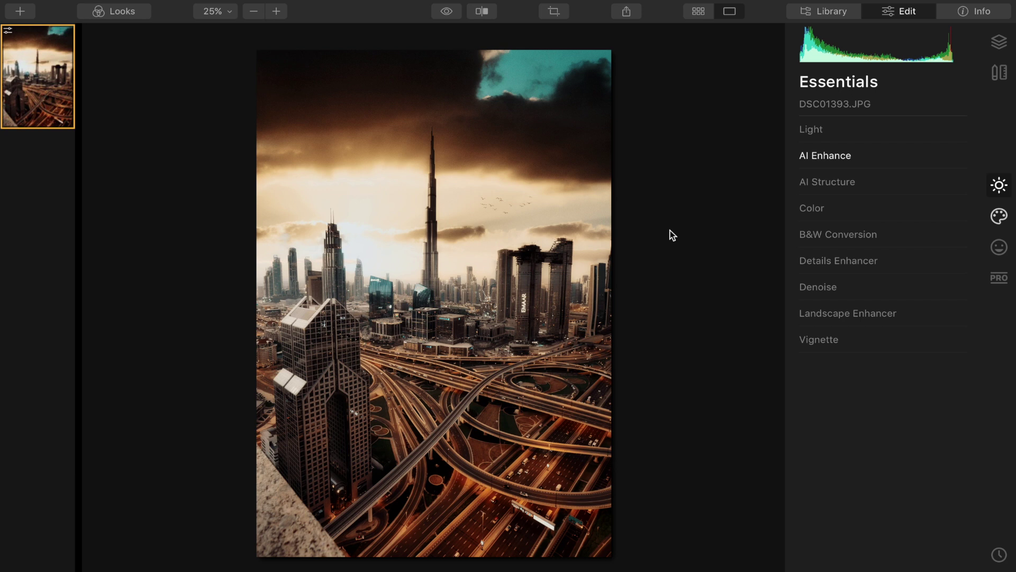
# Show the Looks presets, then toggle the DSC01393.JPG edit off and back on to compare.
pyautogui.hotkey('ctrl', 'l')
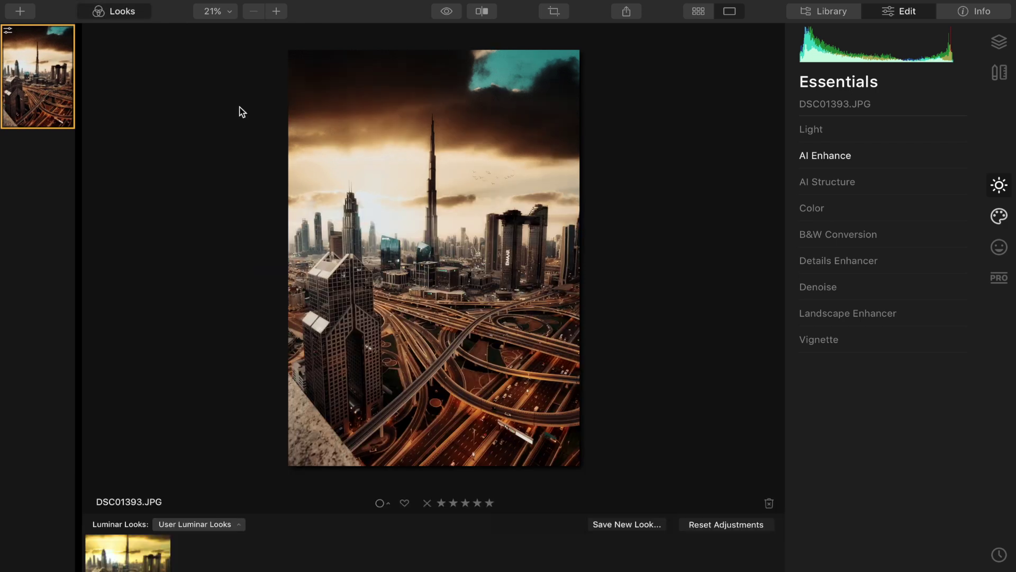
pyautogui.click(446, 12)
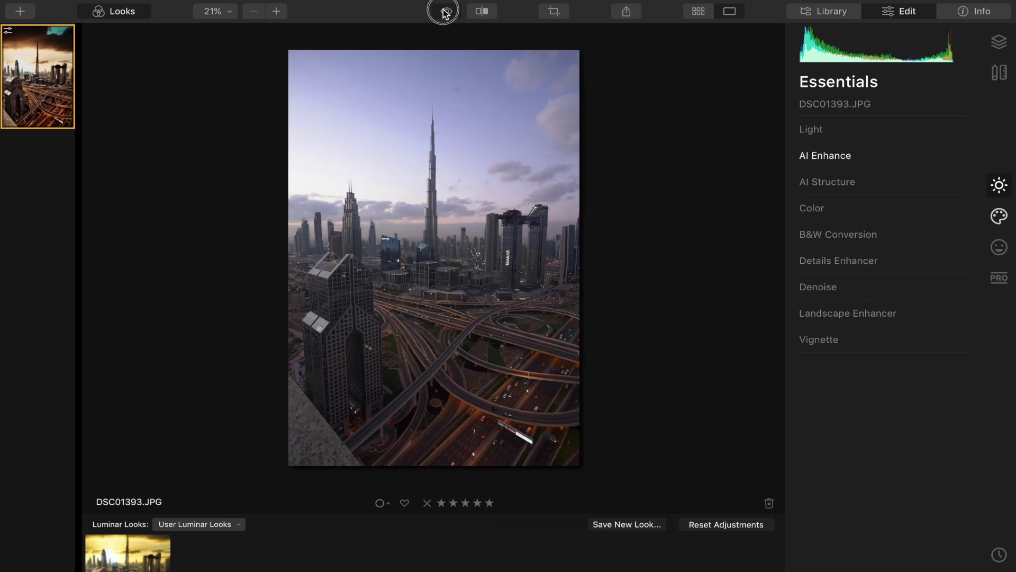
pyautogui.click(445, 12)
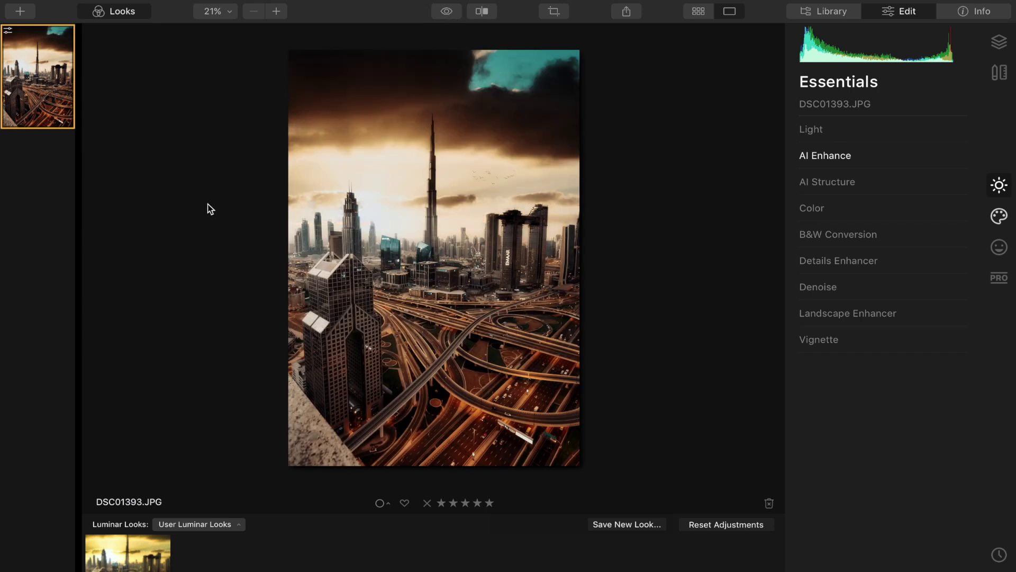
# Open Dubai Skyline original.jpeg as a single image for editing.
pyautogui.click(20, 11)
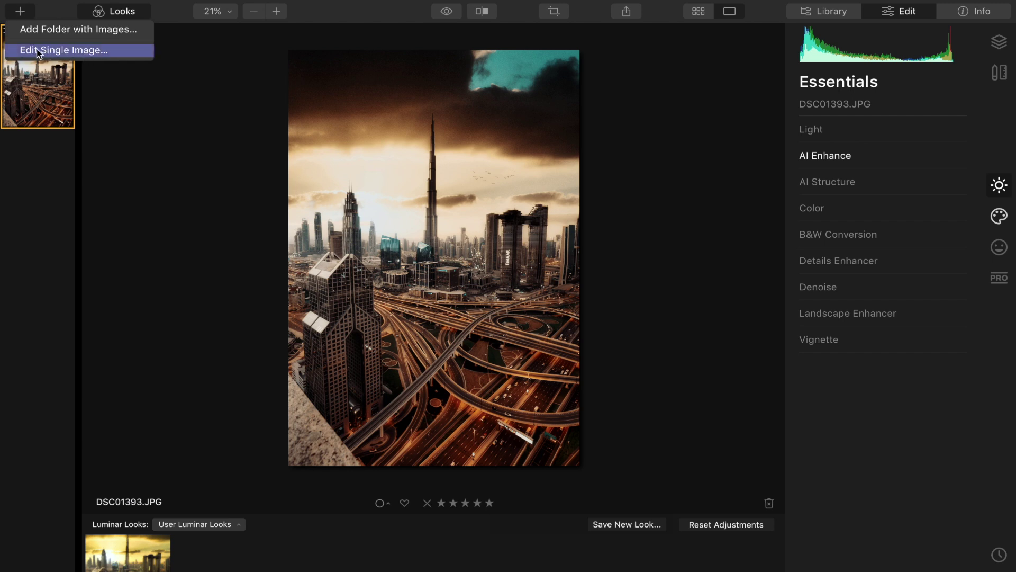
pyautogui.click(109, 53)
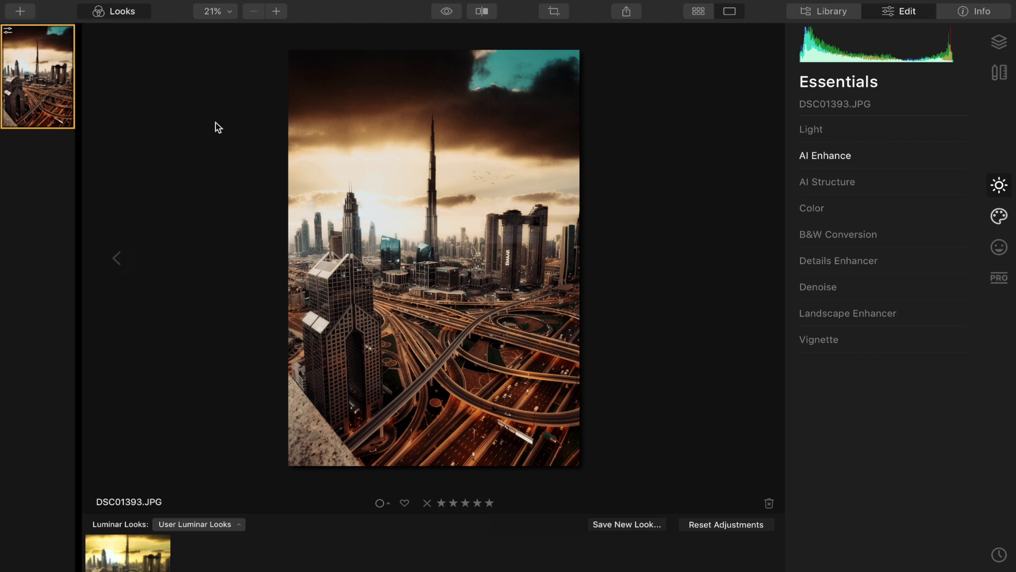
pyautogui.click(729, 372)
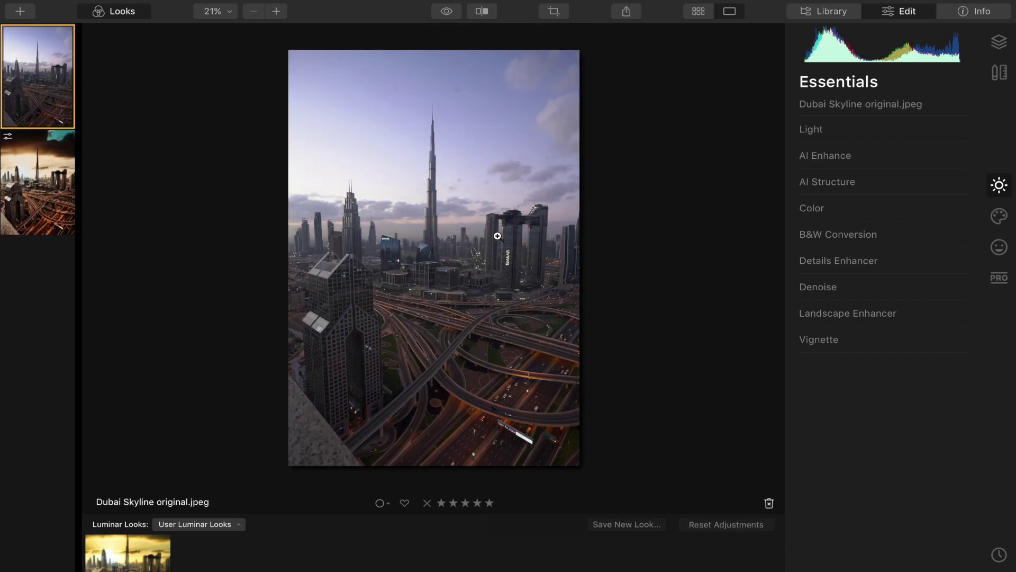
# Raise AI Accent in AI Enhance to 60.
pyautogui.click(914, 154)
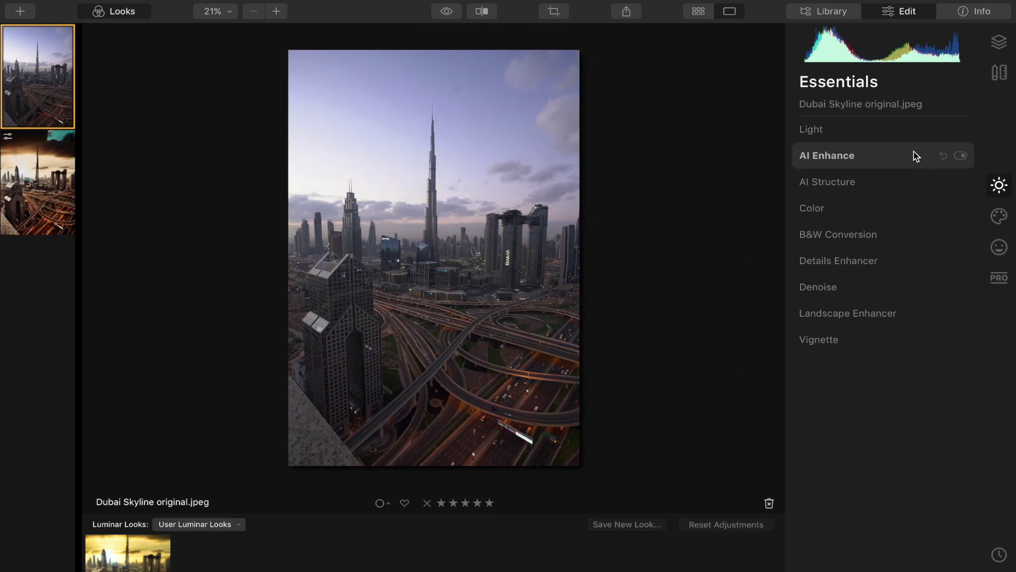
pyautogui.click(916, 190)
pyautogui.moveTo(920, 192)
pyautogui.mouseDown()
pyautogui.moveTo(980, 195)
pyautogui.moveTo(808, 189)
pyautogui.moveTo(967, 205)
pyautogui.moveTo(900, 189)
pyautogui.mouseUp()
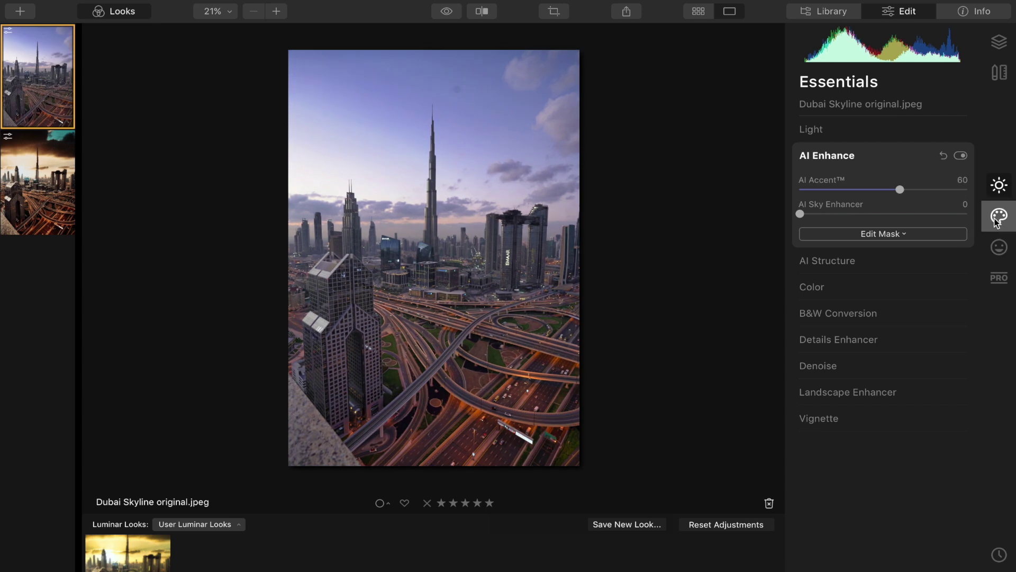
pyautogui.click(999, 220)
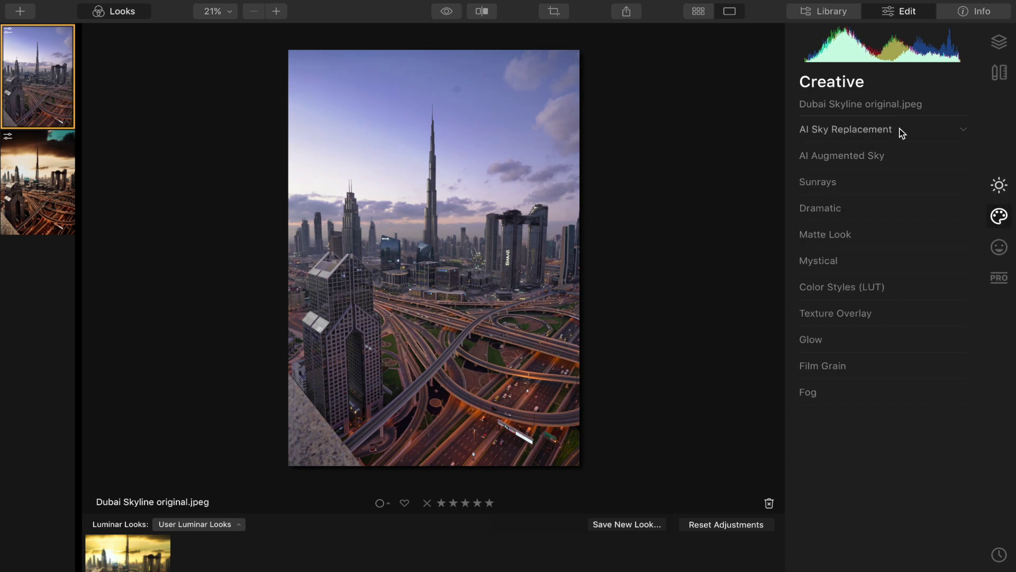
# Choose Sunset 3 in AI Sky Replacement's Sky Selection to get a golden cloudy sky.
pyautogui.click(916, 129)
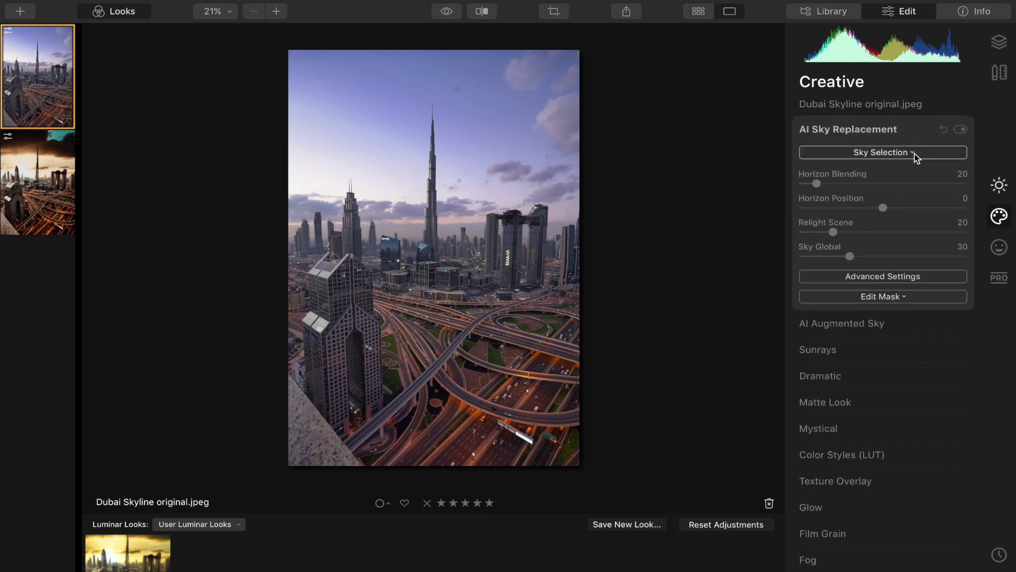
pyautogui.click(915, 153)
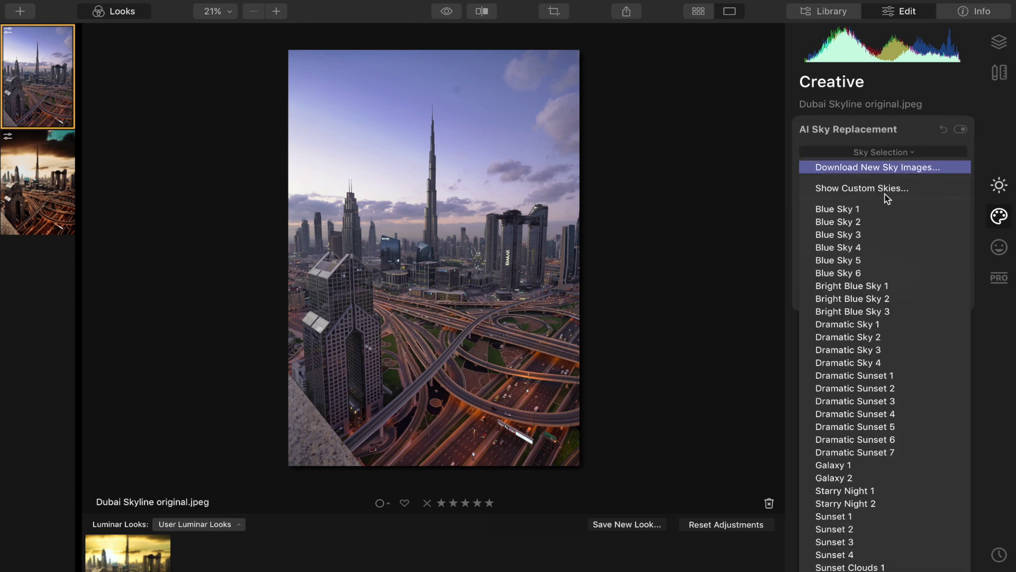
pyautogui.click(887, 235)
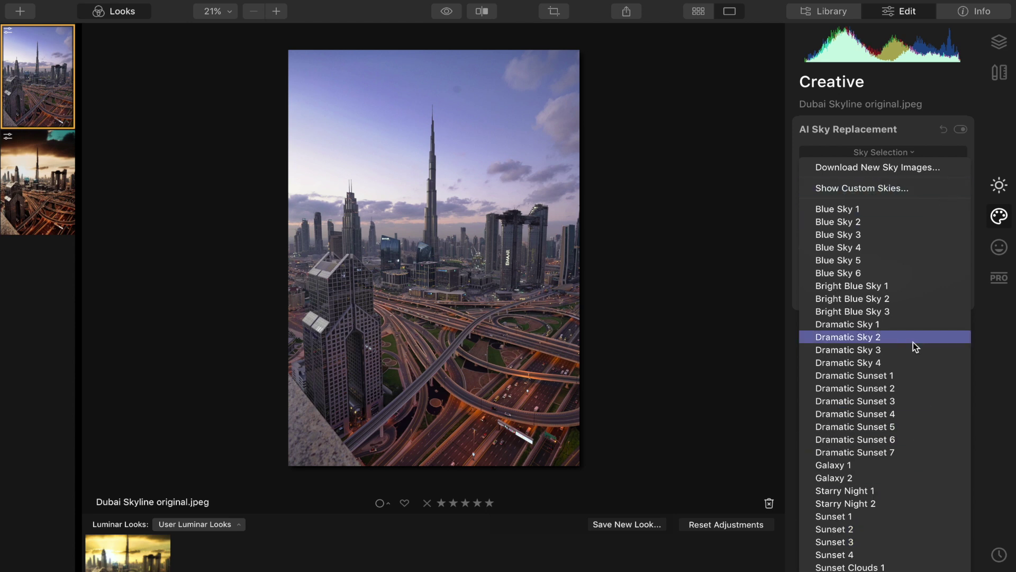
pyautogui.click(872, 548)
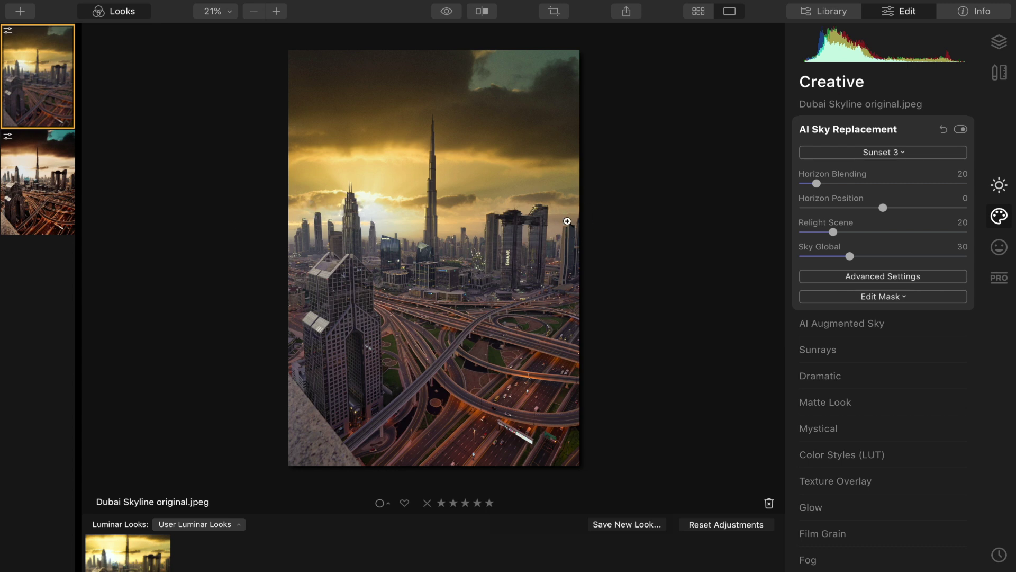
pyautogui.click(436, 215)
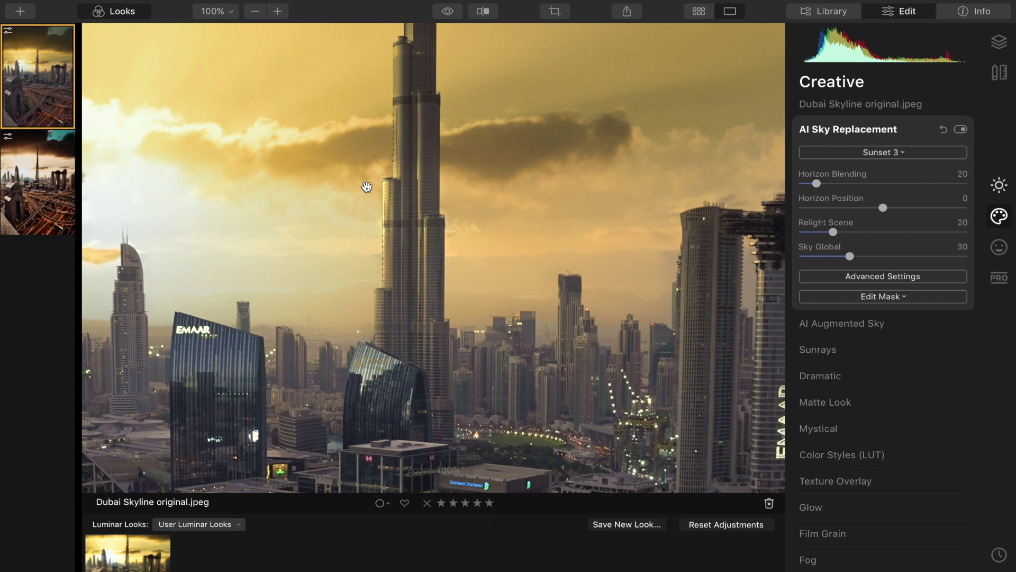
# Inspect the Burj Khalifa spire at 100% zoom against the original purple sky, then fit to screen.
pyautogui.moveTo(368, 186); pyautogui.dragTo(404, 354)
pyautogui.moveTo(406, 230); pyautogui.dragTo(427, 264)
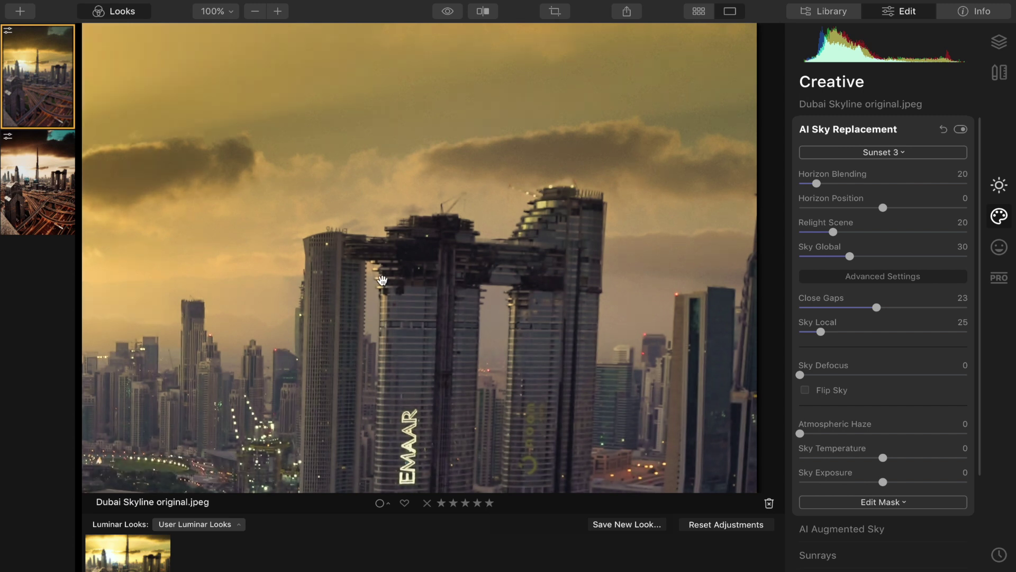
pyautogui.click(441, 12)
pyautogui.click(443, 14)
pyautogui.click(443, 14)
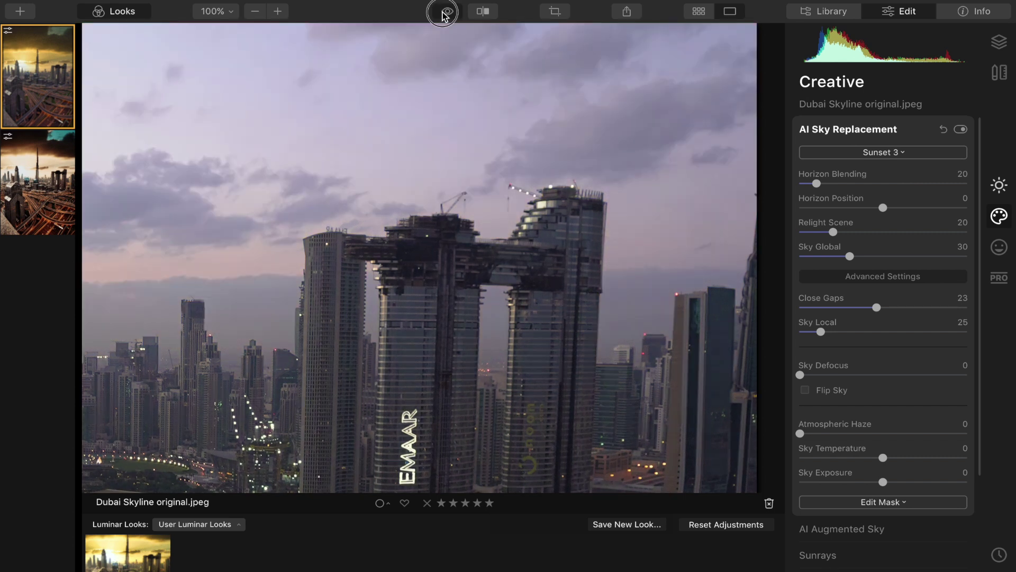
pyautogui.doubleClick(431, 244)
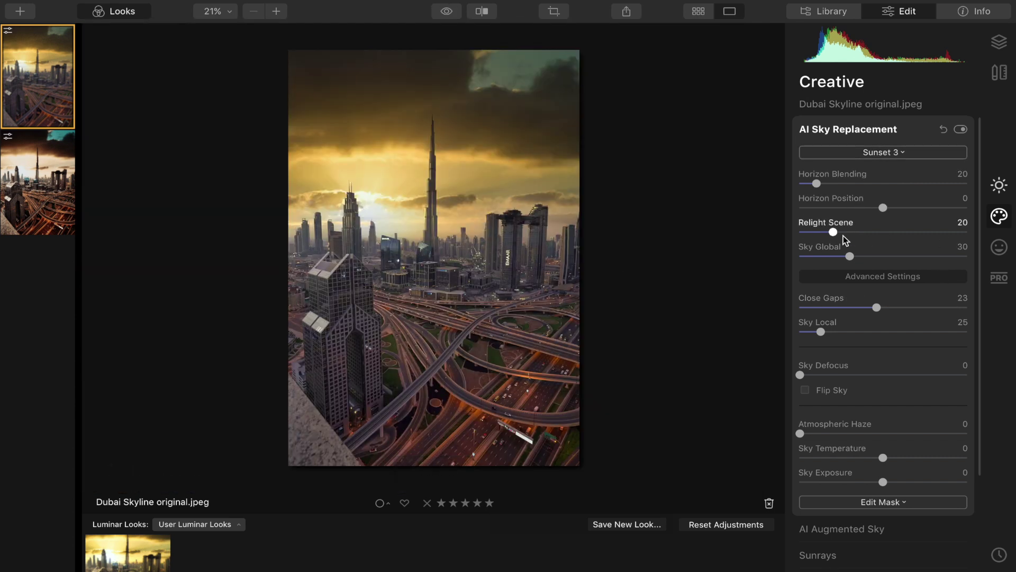
# Set Relight Scene to 100 so the city takes the warm sunset light.
pyautogui.moveTo(852, 230); pyautogui.dragTo(979, 233)
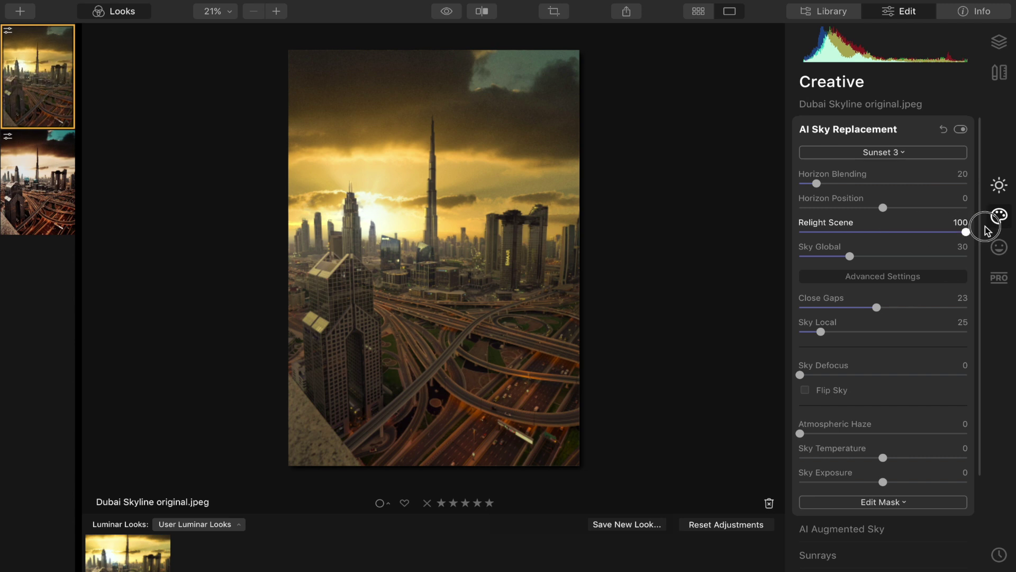
pyautogui.moveTo(985, 231)
pyautogui.mouseDown()
pyautogui.moveTo(778, 229)
pyautogui.moveTo(953, 229)
pyautogui.moveTo(884, 230)
pyautogui.moveTo(996, 243)
pyautogui.mouseUp()
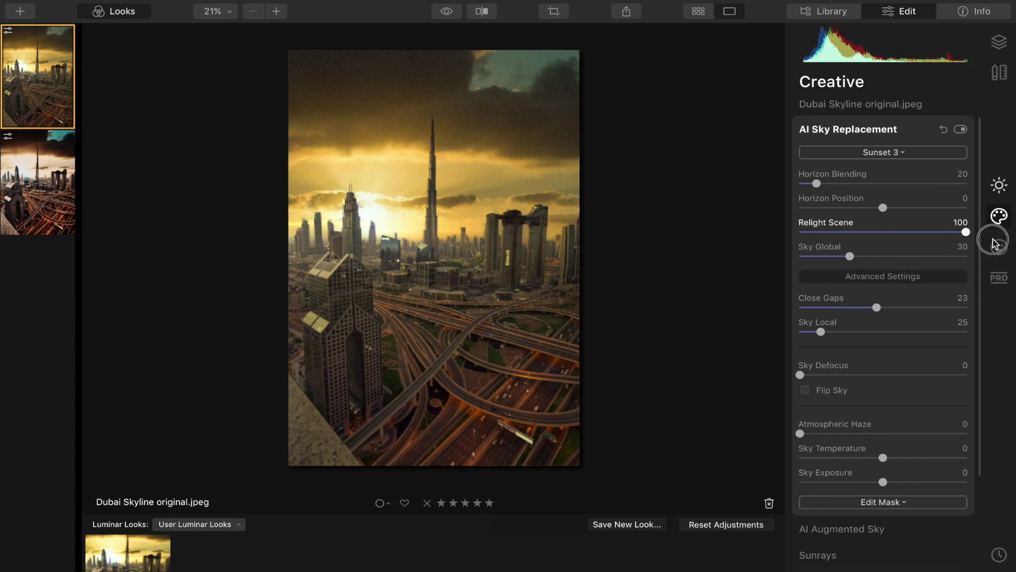
pyautogui.scroll(-3, 918, 476)
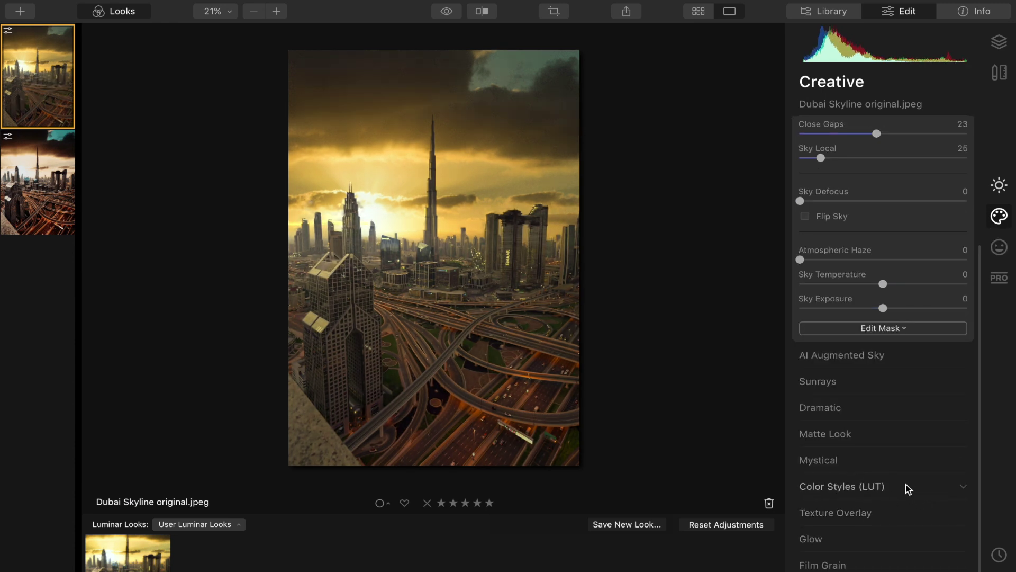
# Load the custom Vintage LUT.cube file into Color Styles (LUT) at Amount 30.
pyautogui.click(905, 486)
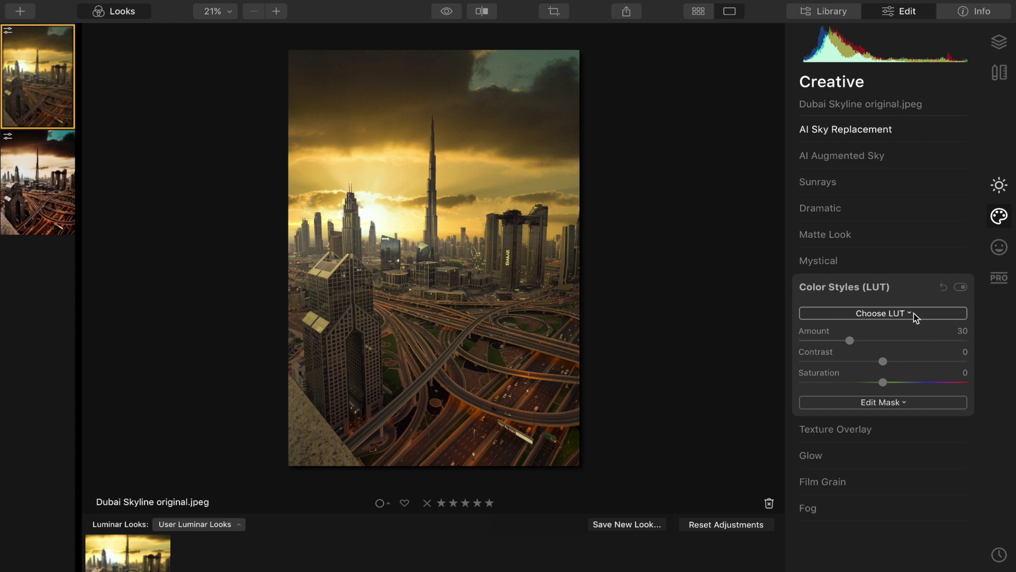
pyautogui.click(914, 313)
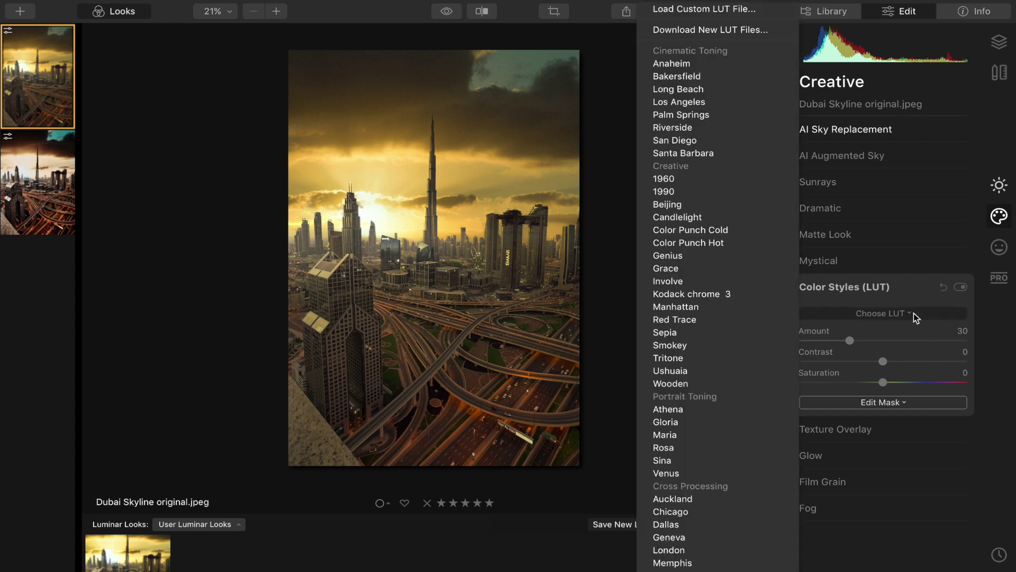
pyautogui.click(722, 337)
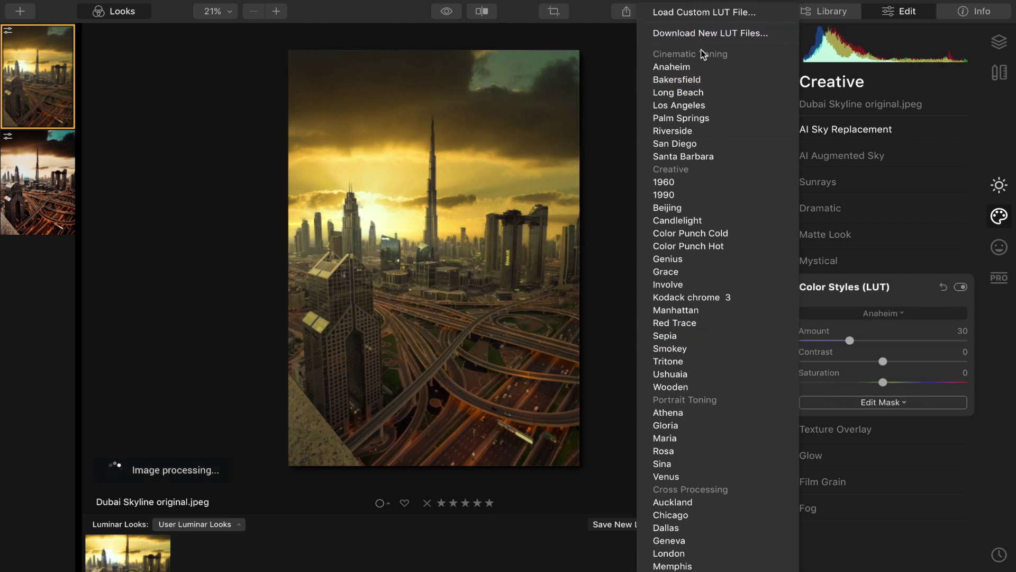
pyautogui.click(721, 12)
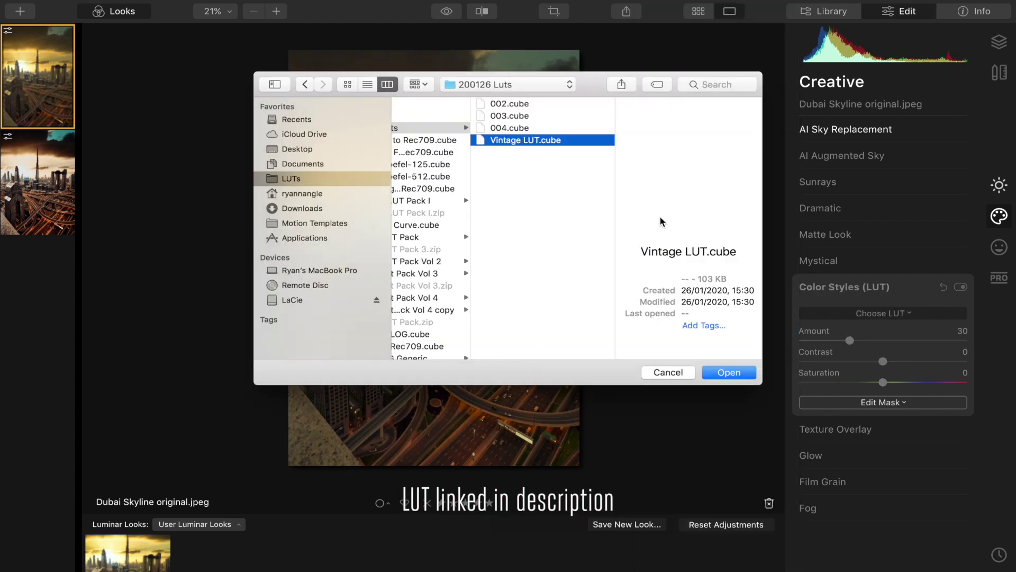
pyautogui.click(728, 372)
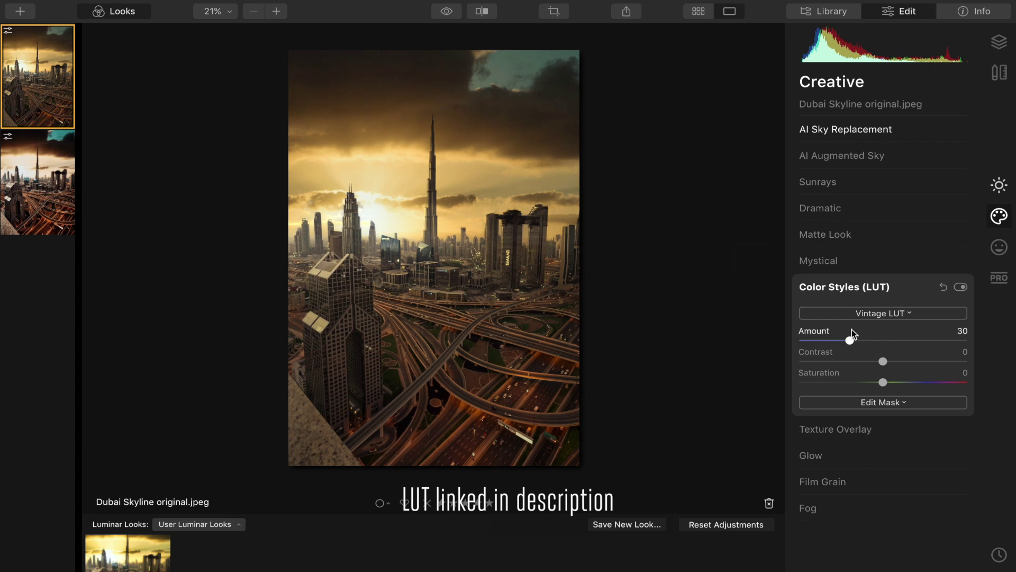
# Set the Vintage LUT Amount to 100 and add the Dramatic filter at Amount 24.
pyautogui.moveTo(867, 341); pyautogui.dragTo(1004, 344)
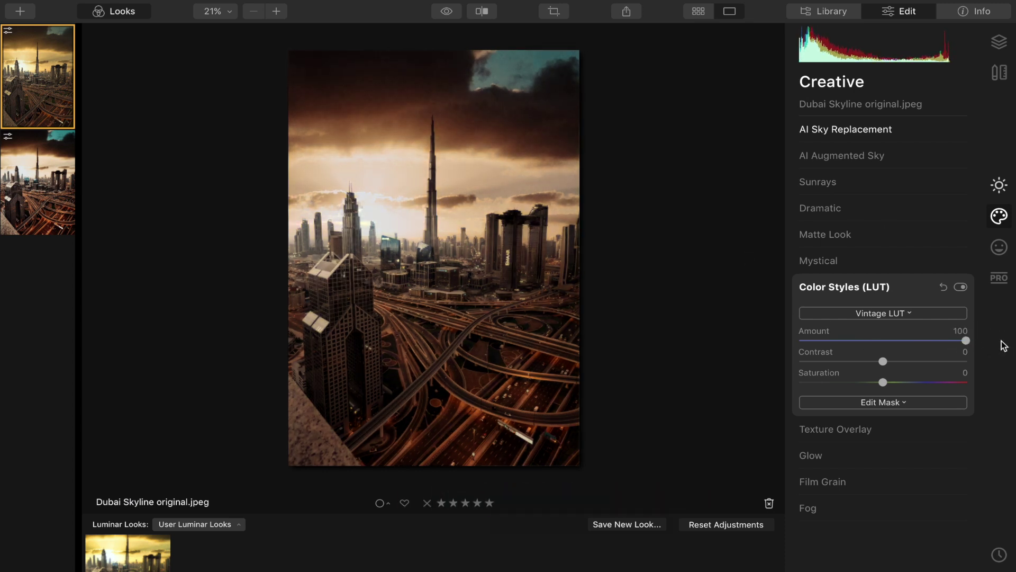
pyautogui.click(916, 211)
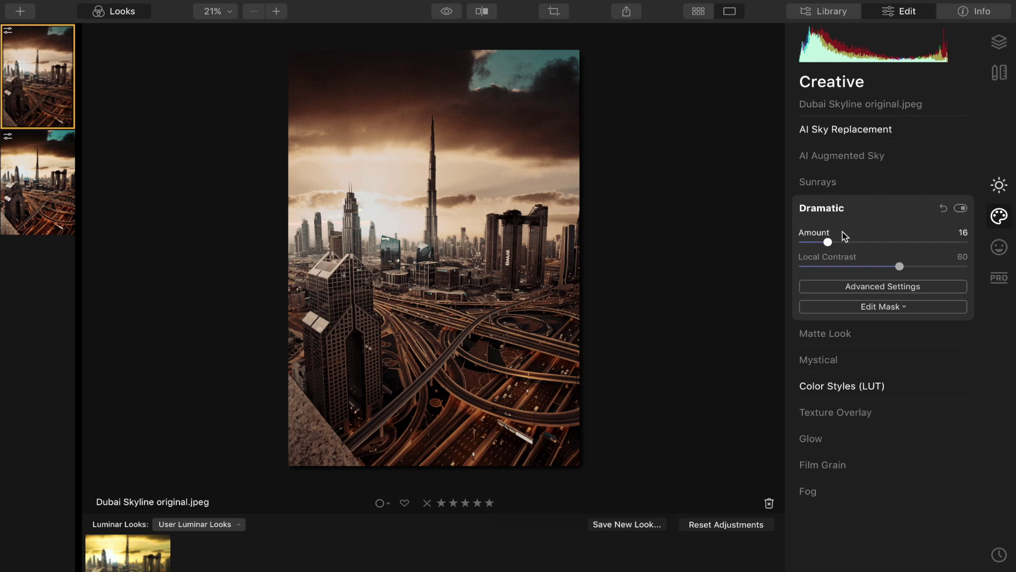
pyautogui.moveTo(828, 242)
pyautogui.mouseDown()
pyautogui.moveTo(908, 244)
pyautogui.moveTo(844, 245)
pyautogui.moveTo(845, 253)
pyautogui.mouseUp()
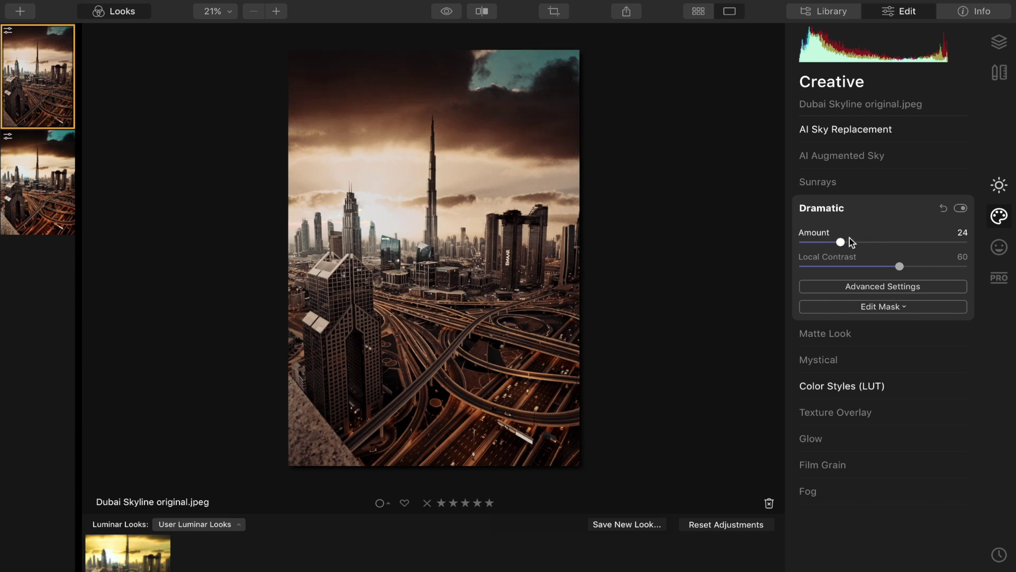
pyautogui.moveTo(849, 238)
pyautogui.mouseDown()
pyautogui.moveTo(953, 243)
pyautogui.moveTo(841, 242)
pyautogui.mouseUp()
# Set Mystical to Amount 100, check detail at 100% zoom, and expand the Glow settings.
pyautogui.click(870, 362)
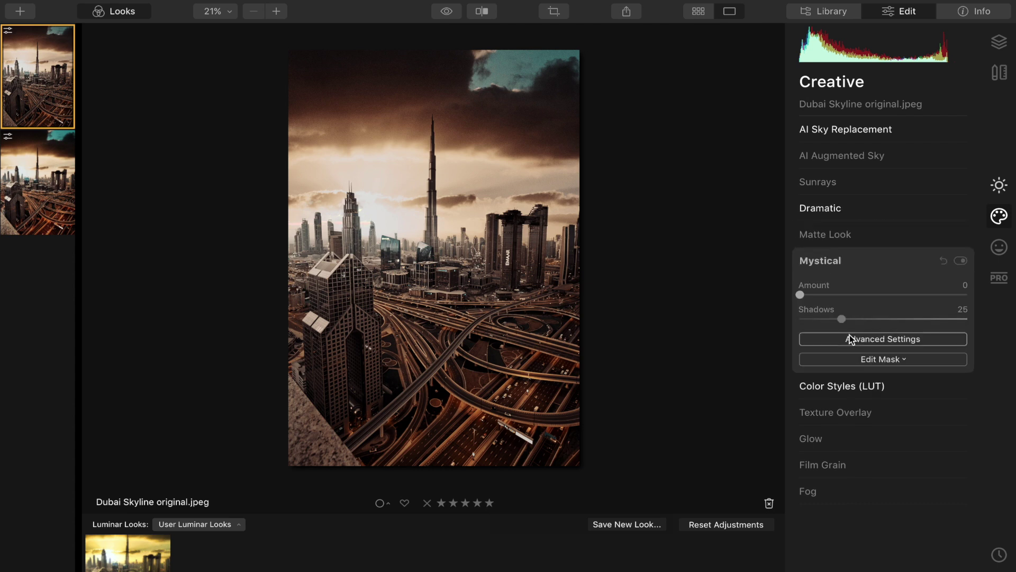
pyautogui.moveTo(831, 291); pyautogui.dragTo(971, 295)
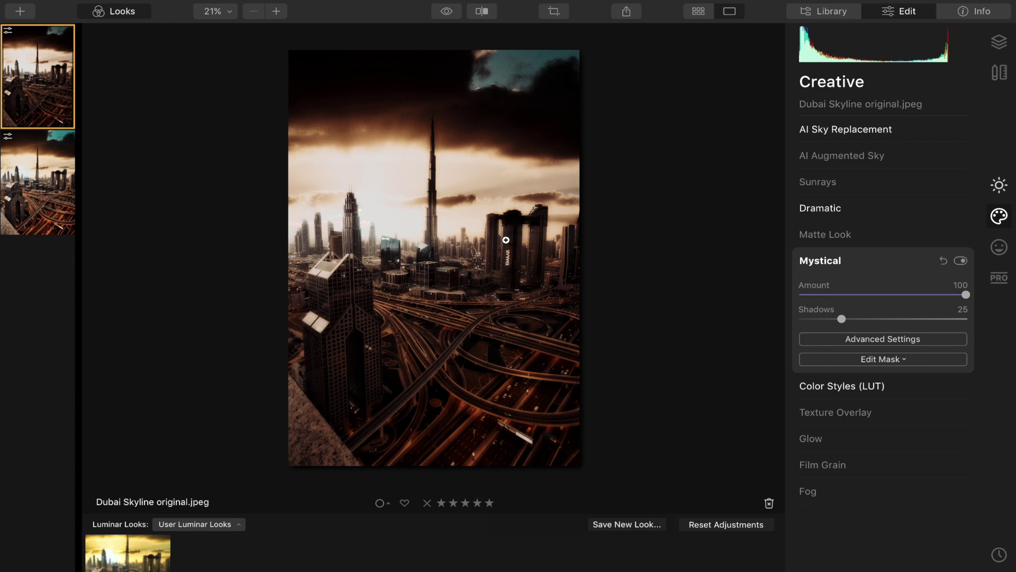
pyautogui.click(446, 236)
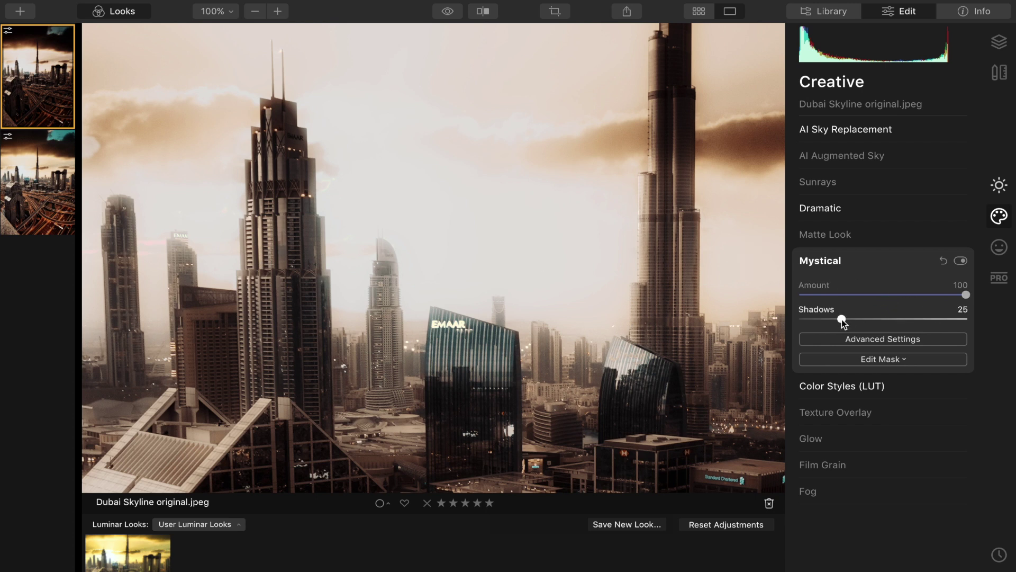
pyautogui.click(411, 297)
pyautogui.click(811, 438)
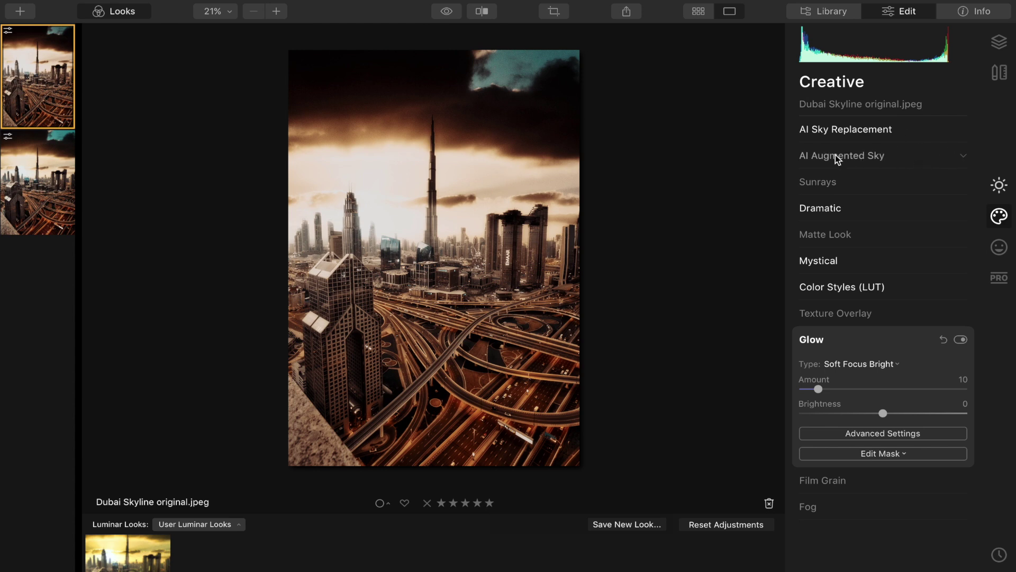
# Add the Birds 3 flock from AI Augmented Sky and place it in the sky.
pyautogui.click(890, 154)
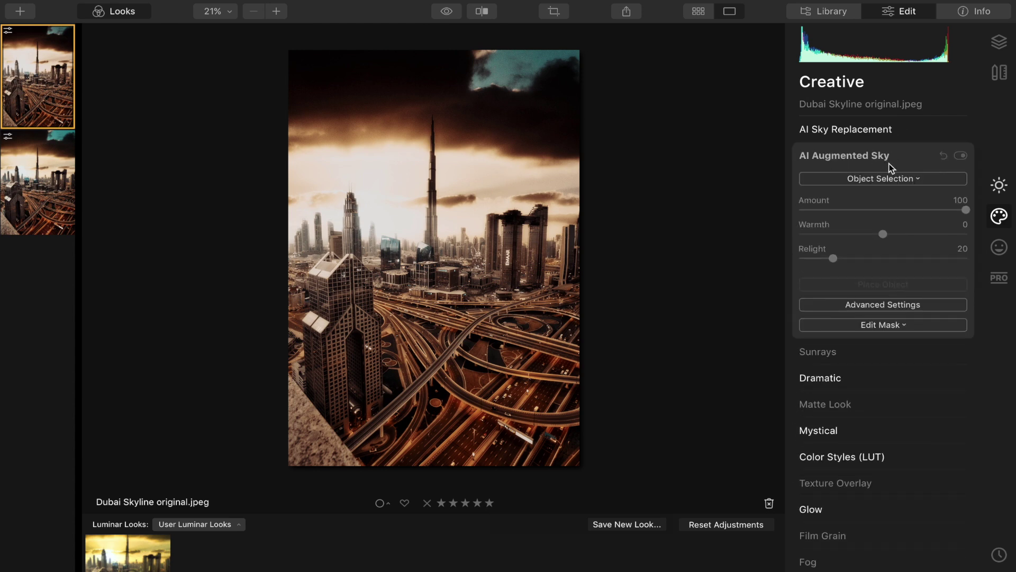
pyautogui.click(884, 178)
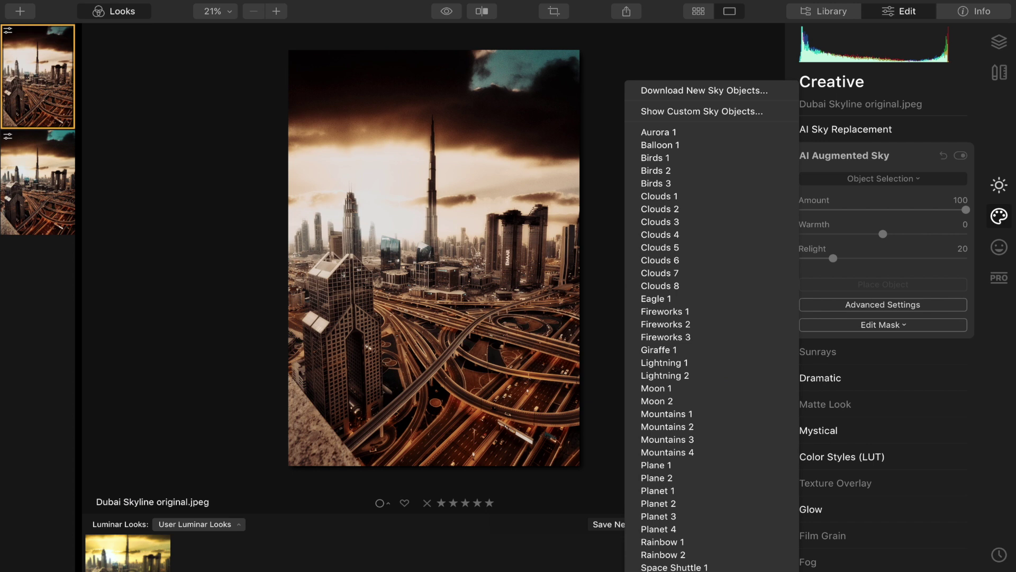
pyautogui.click(689, 183)
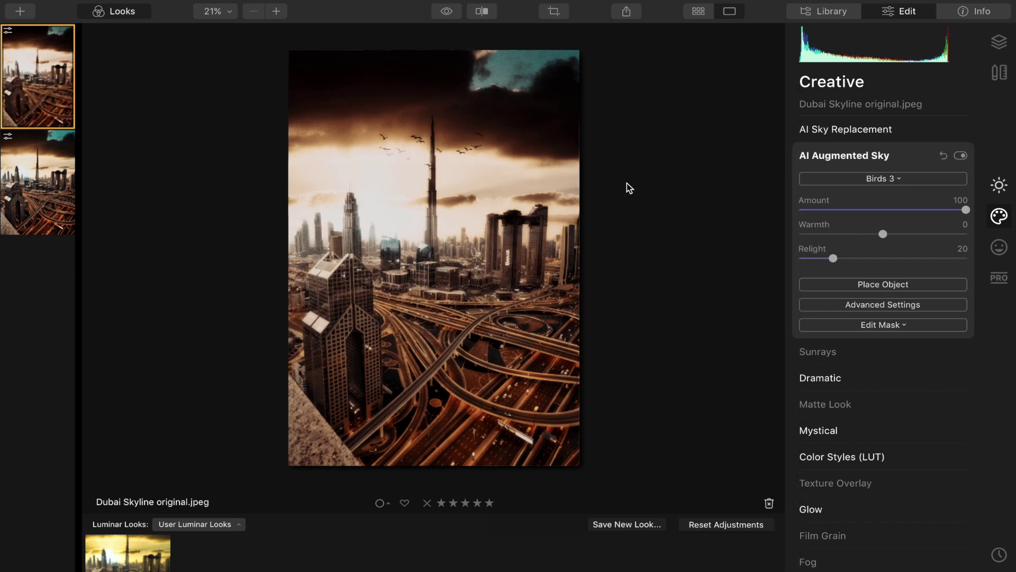
pyautogui.click(871, 285)
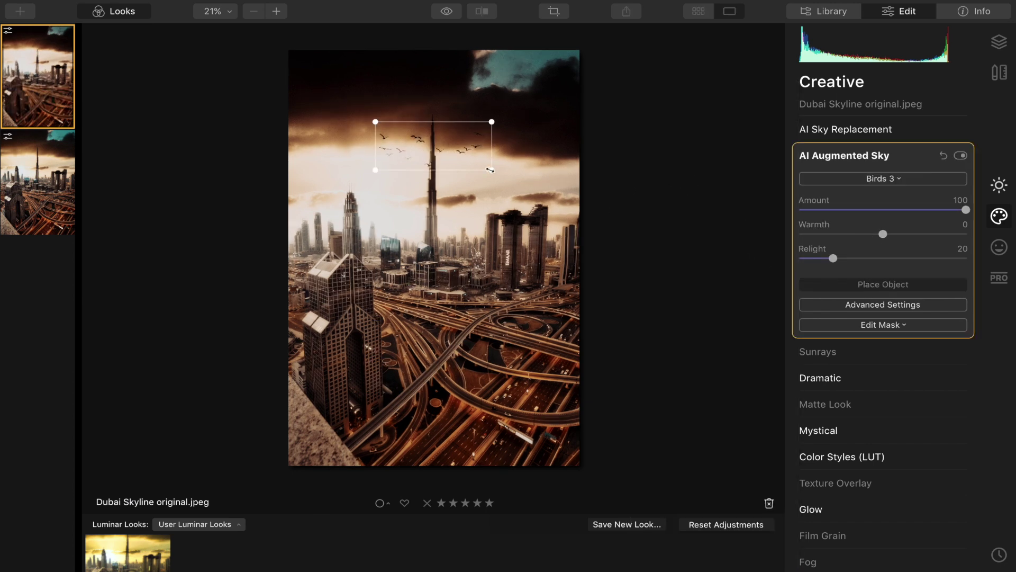
pyautogui.moveTo(490, 170); pyautogui.dragTo(505, 185)
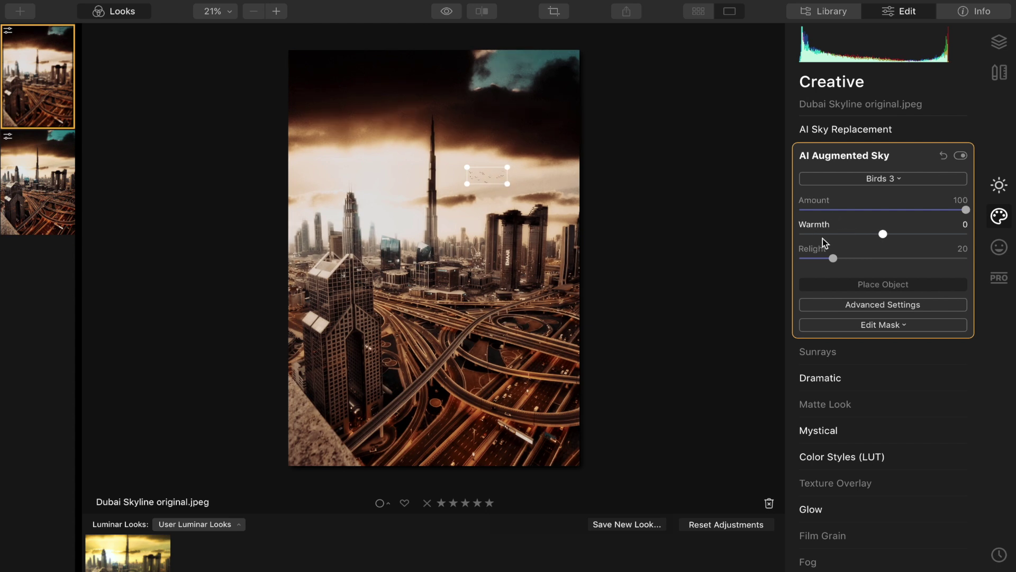
# Adjust the birds' Relight and resize the flock beside the Burj Khalifa spire.
pyautogui.moveTo(833, 259); pyautogui.dragTo(976, 260)
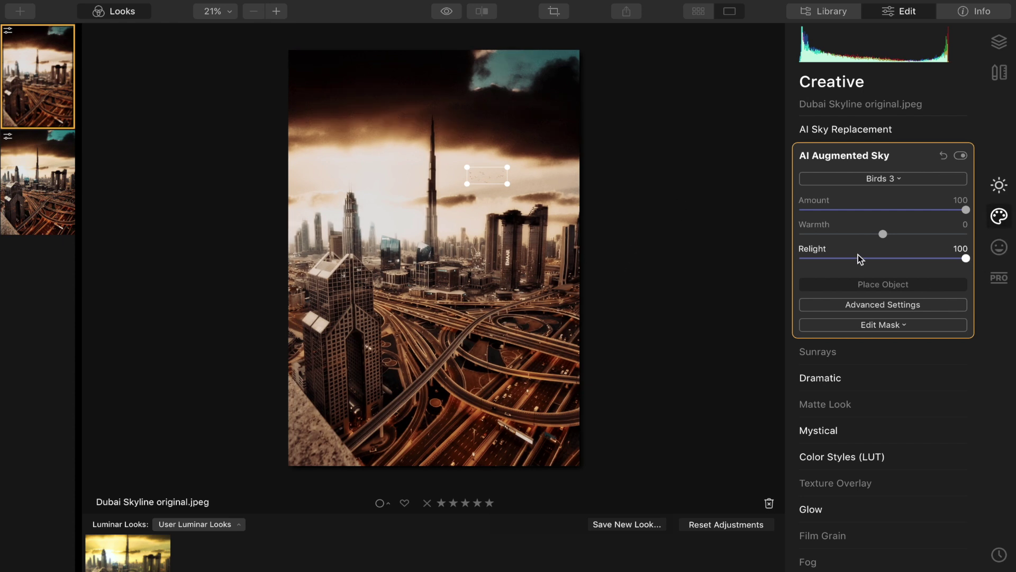
pyautogui.moveTo(467, 167); pyautogui.dragTo(459, 164)
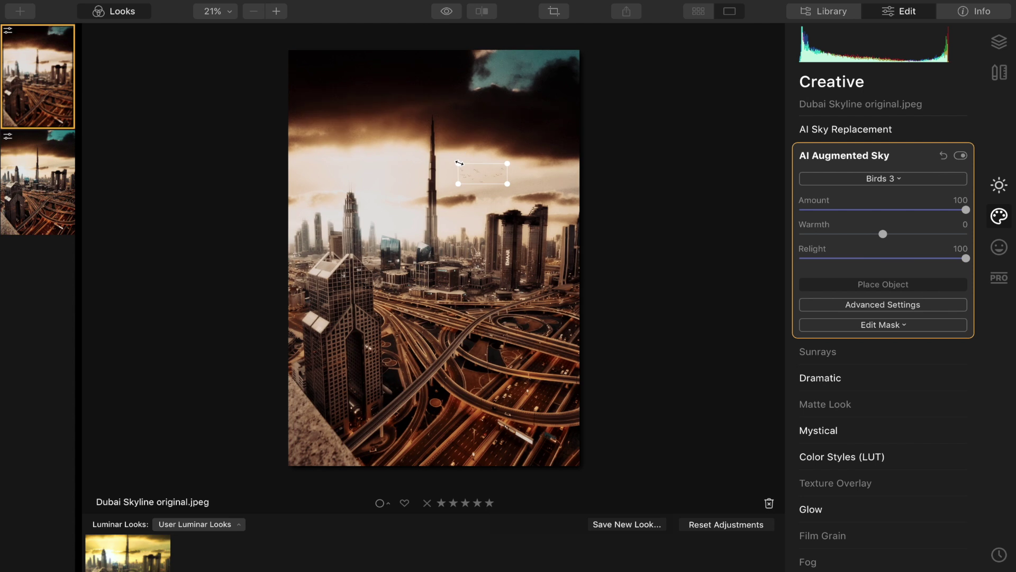
pyautogui.moveTo(894, 258); pyautogui.dragTo(985, 265)
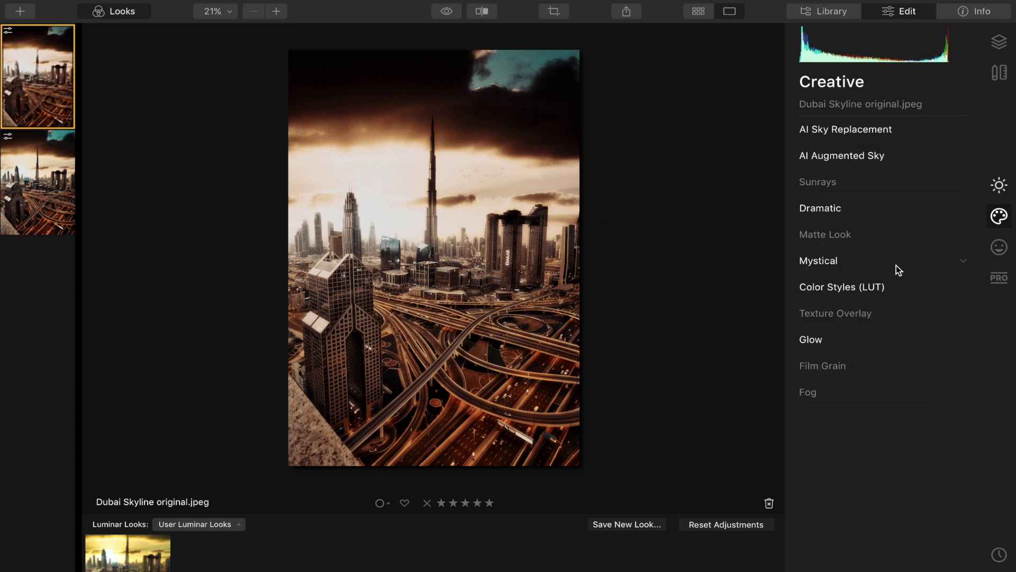
pyautogui.click(875, 183)
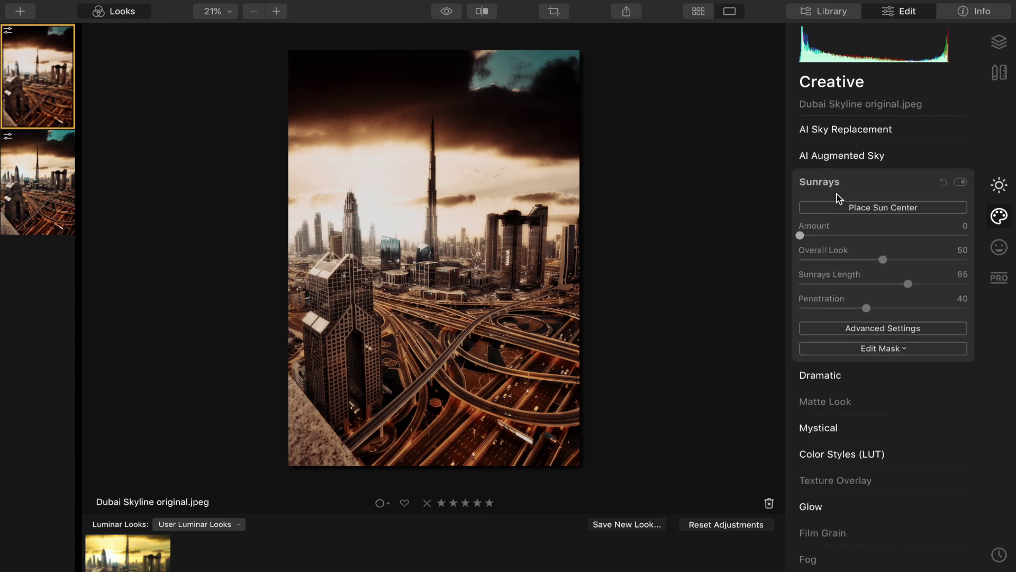
pyautogui.click(861, 211)
pyautogui.moveTo(423, 108); pyautogui.dragTo(343, 203)
pyautogui.moveTo(878, 235); pyautogui.dragTo(918, 235)
pyautogui.moveTo(343, 204); pyautogui.dragTo(521, 230)
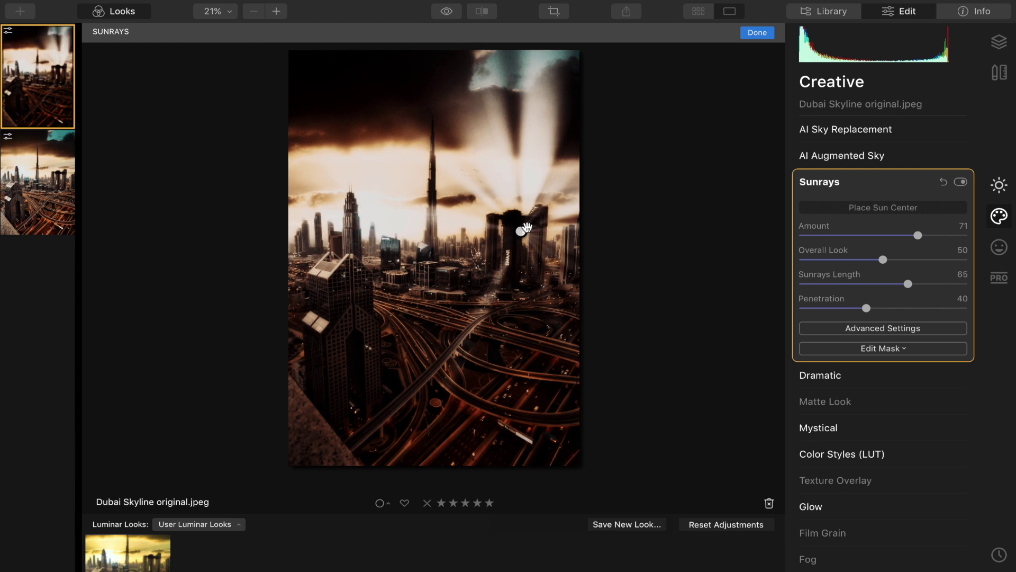
pyautogui.moveTo(522, 228); pyautogui.dragTo(432, 207)
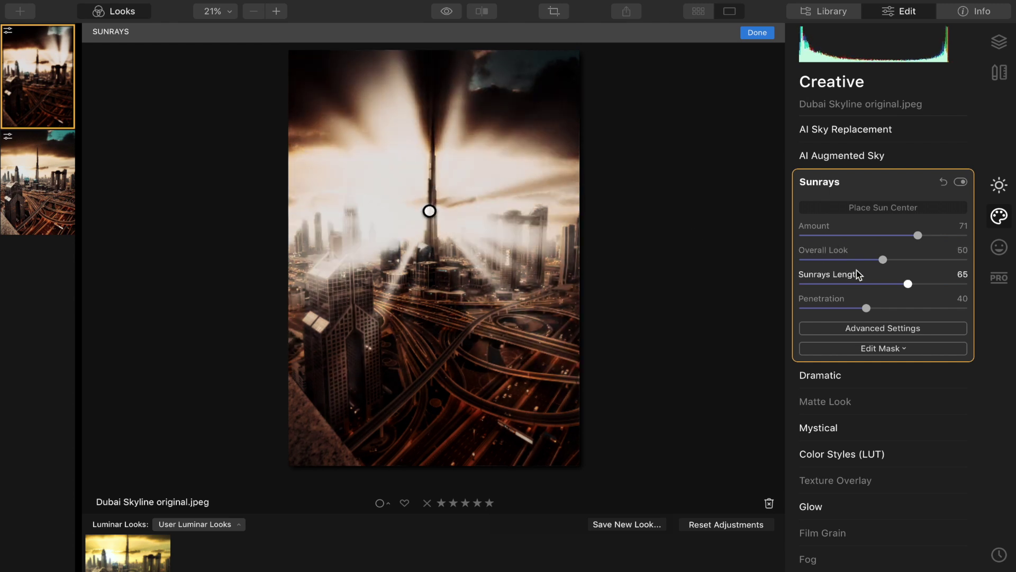
pyautogui.moveTo(873, 233); pyautogui.dragTo(846, 234)
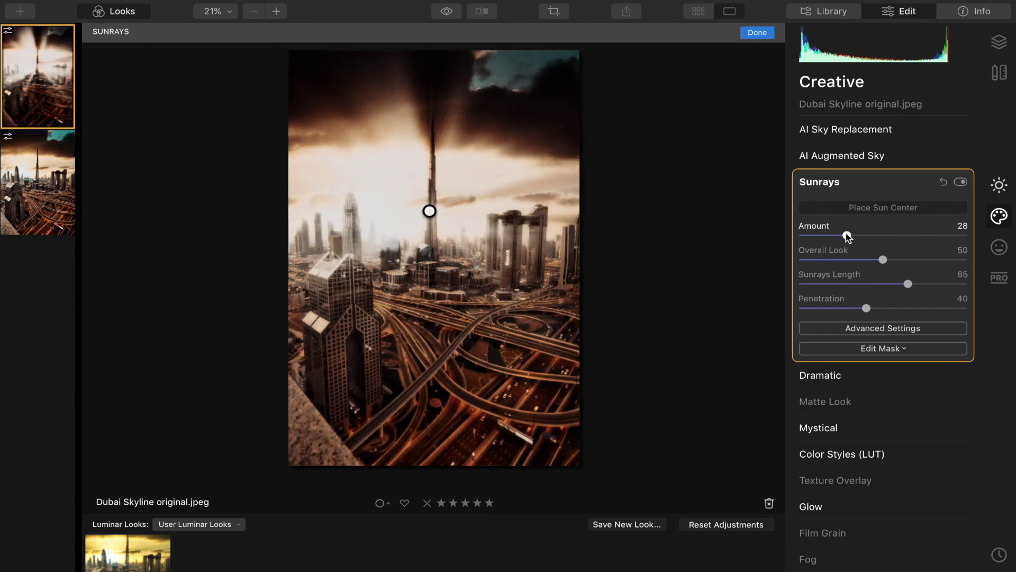
pyautogui.moveTo(430, 211)
pyautogui.mouseDown()
pyautogui.moveTo(352, 211)
pyautogui.moveTo(333, 227)
pyautogui.moveTo(342, 209)
pyautogui.moveTo(332, 245)
pyautogui.moveTo(276, 224)
pyautogui.mouseUp()
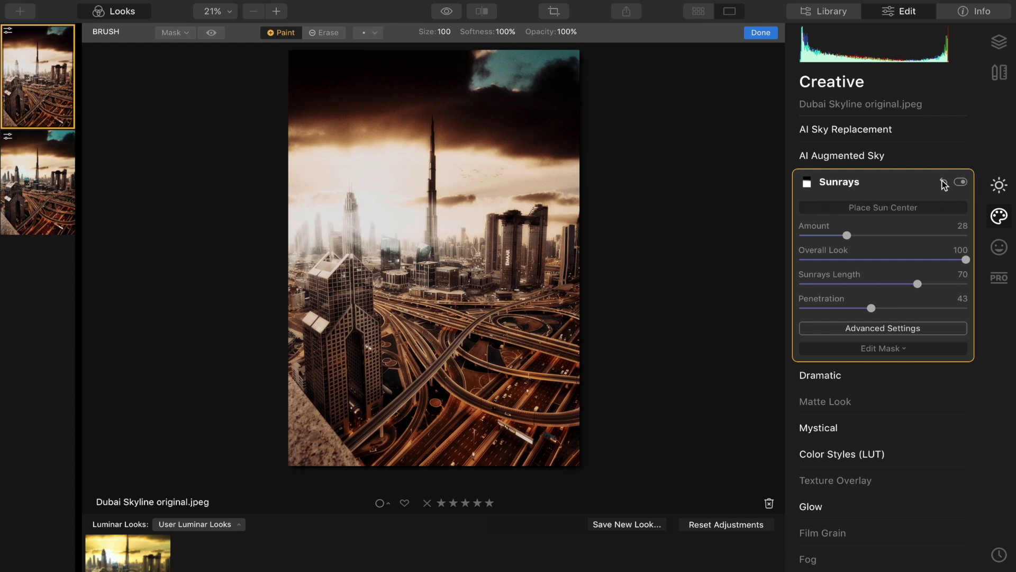
pyautogui.click(899, 236)
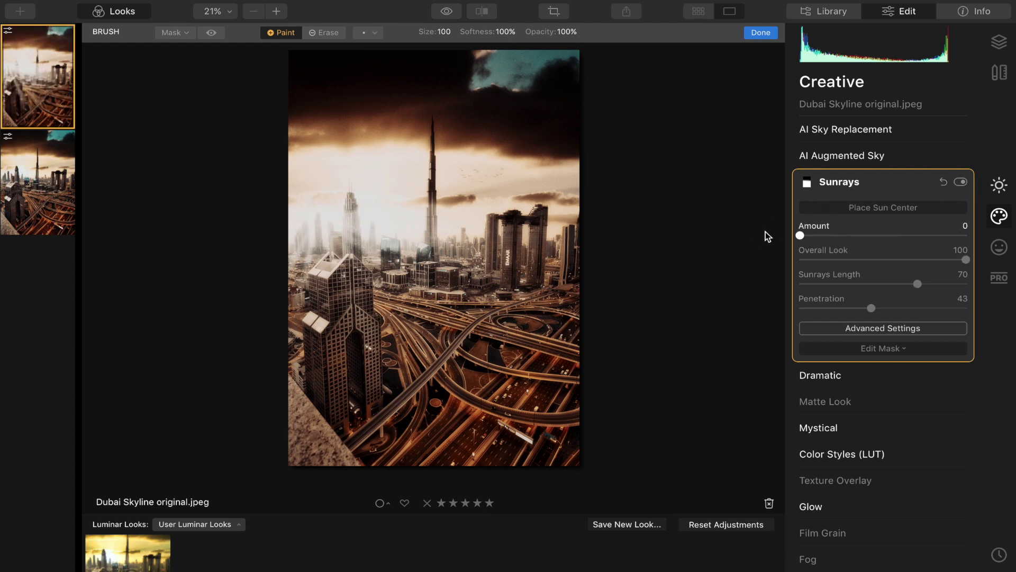
pyautogui.click(446, 11)
pyautogui.click(447, 11)
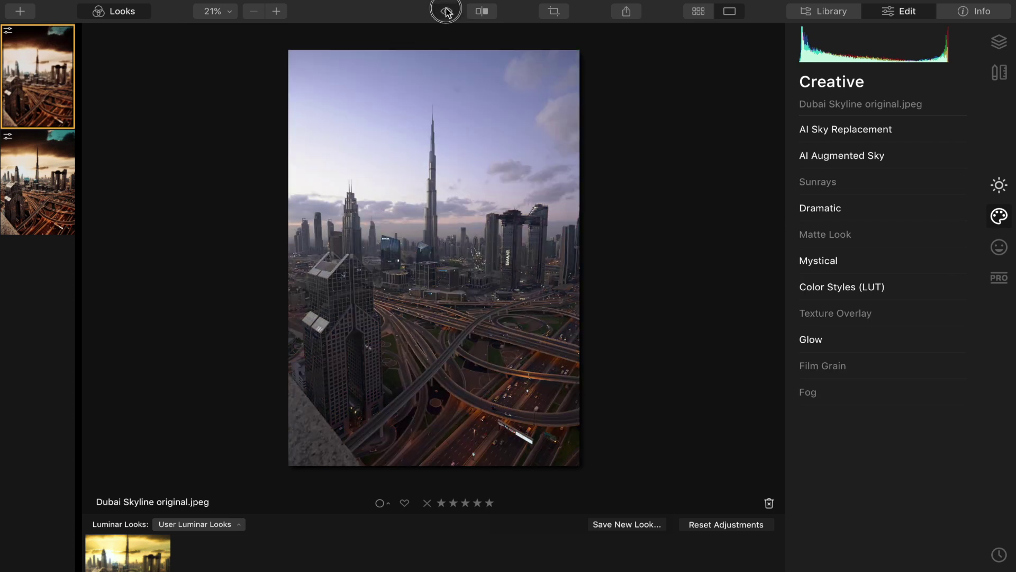
pyautogui.click(448, 12)
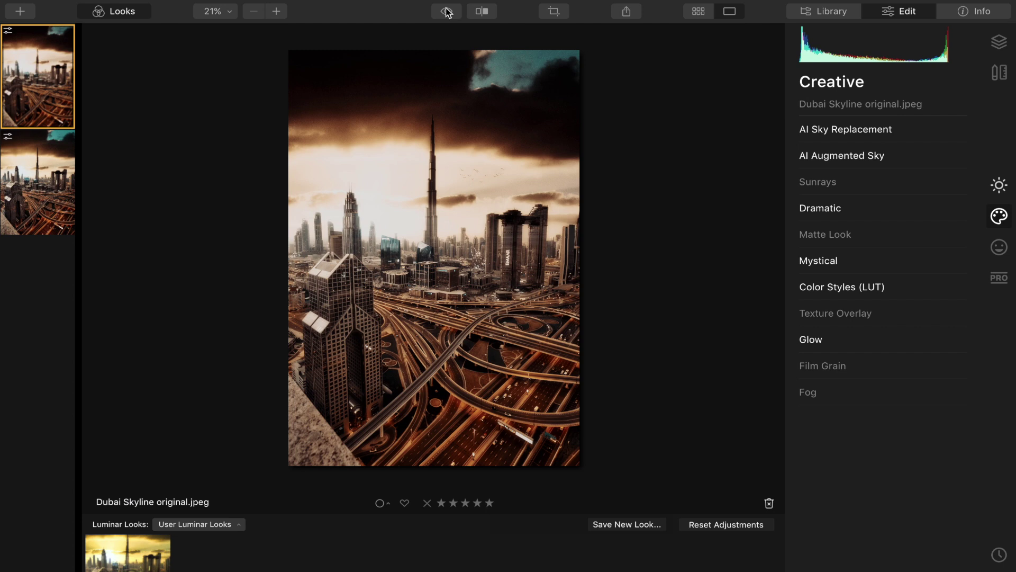
pyautogui.click(447, 12)
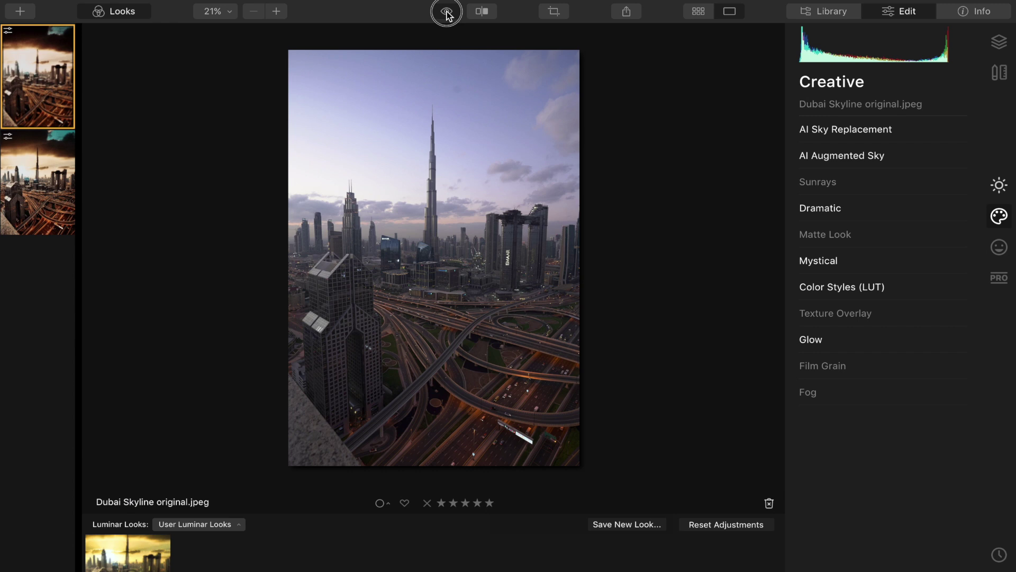
pyautogui.click(447, 11)
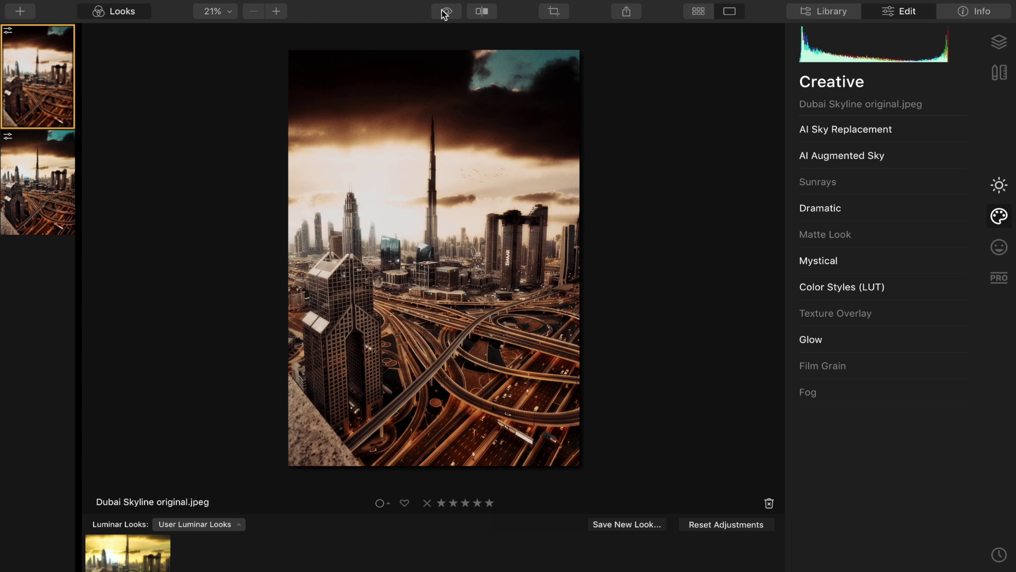
pyautogui.click(445, 13)
pyautogui.click(443, 13)
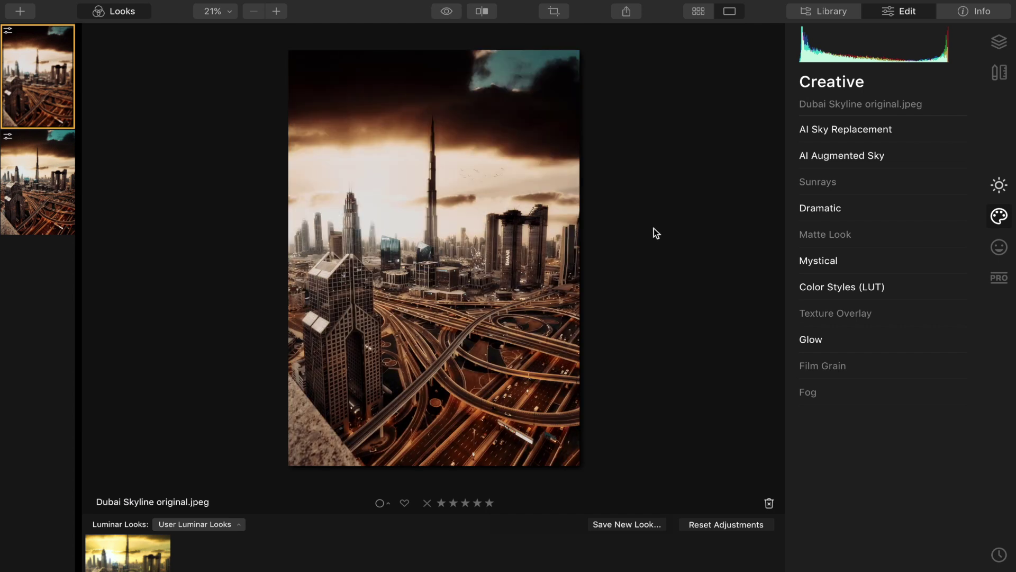